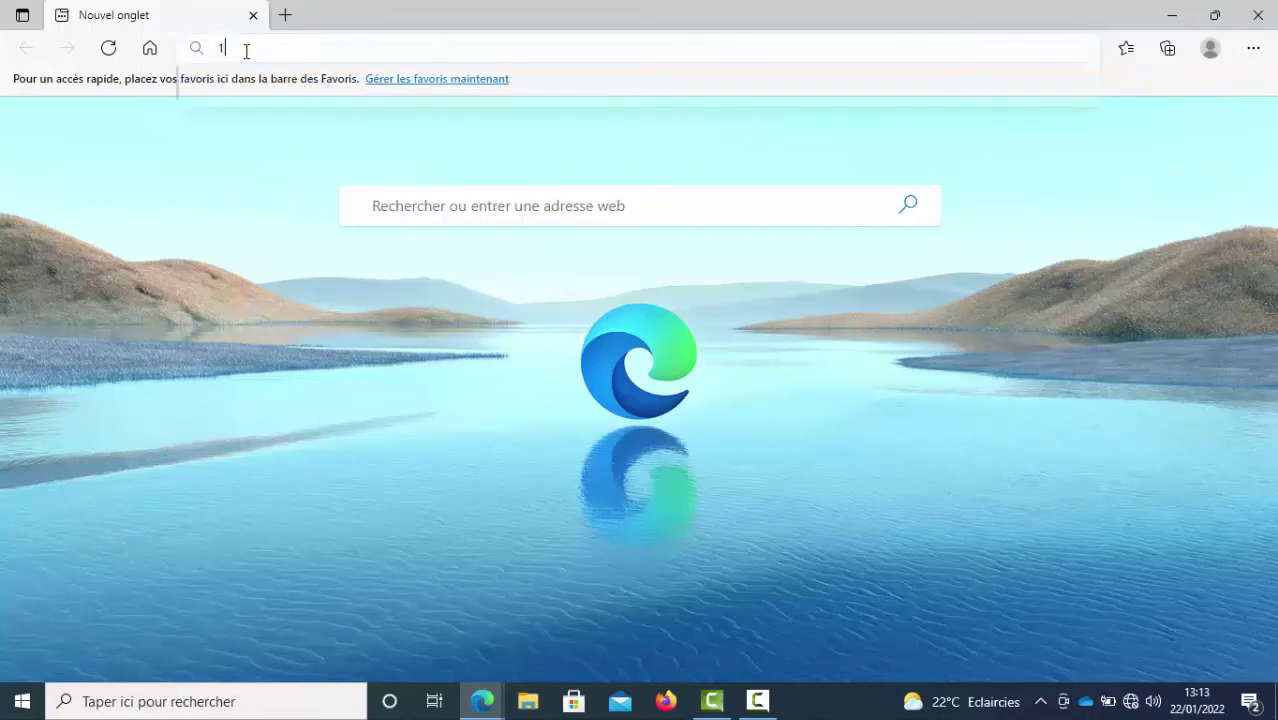
Load the router address 192.168.1.1 in Edge to reach the HUAWEI login page.
{"action": "type", "text": "192"}
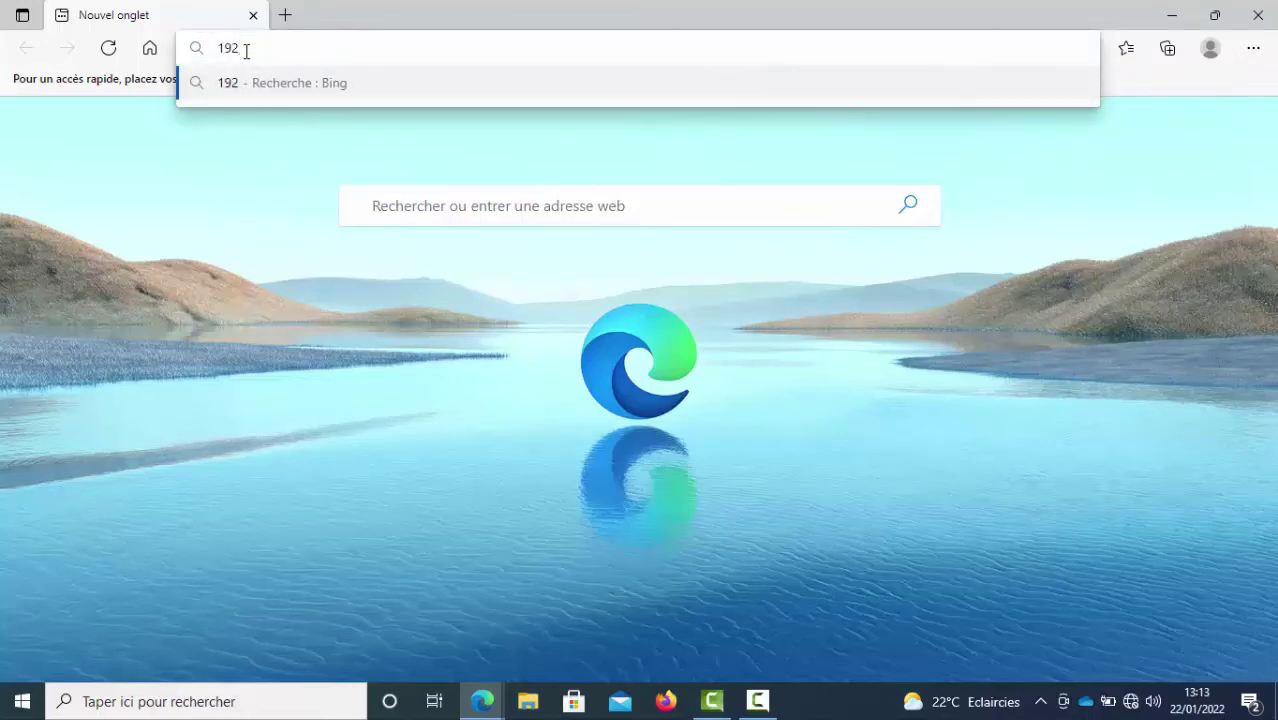
{"action": "type", "text": ".16"}
{"action": "key", "text": "BackSpace"}
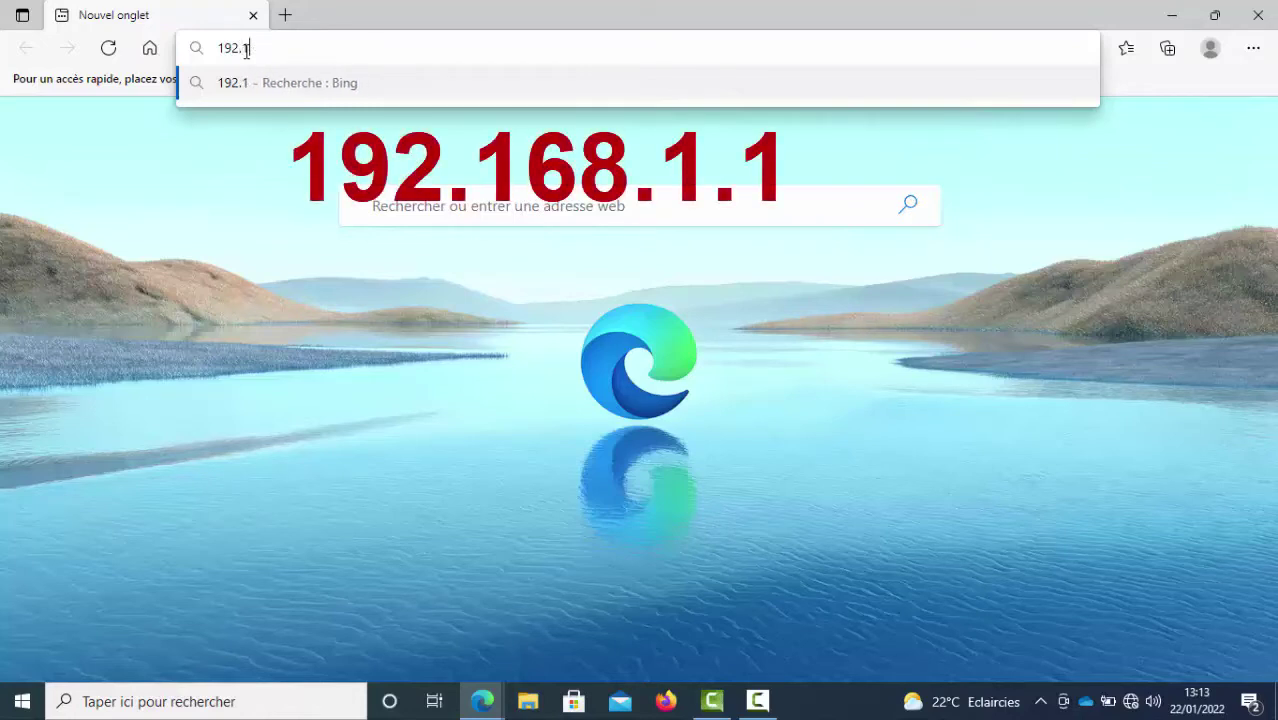
{"action": "type", "text": "68"}
{"action": "type", "text": ".1"}
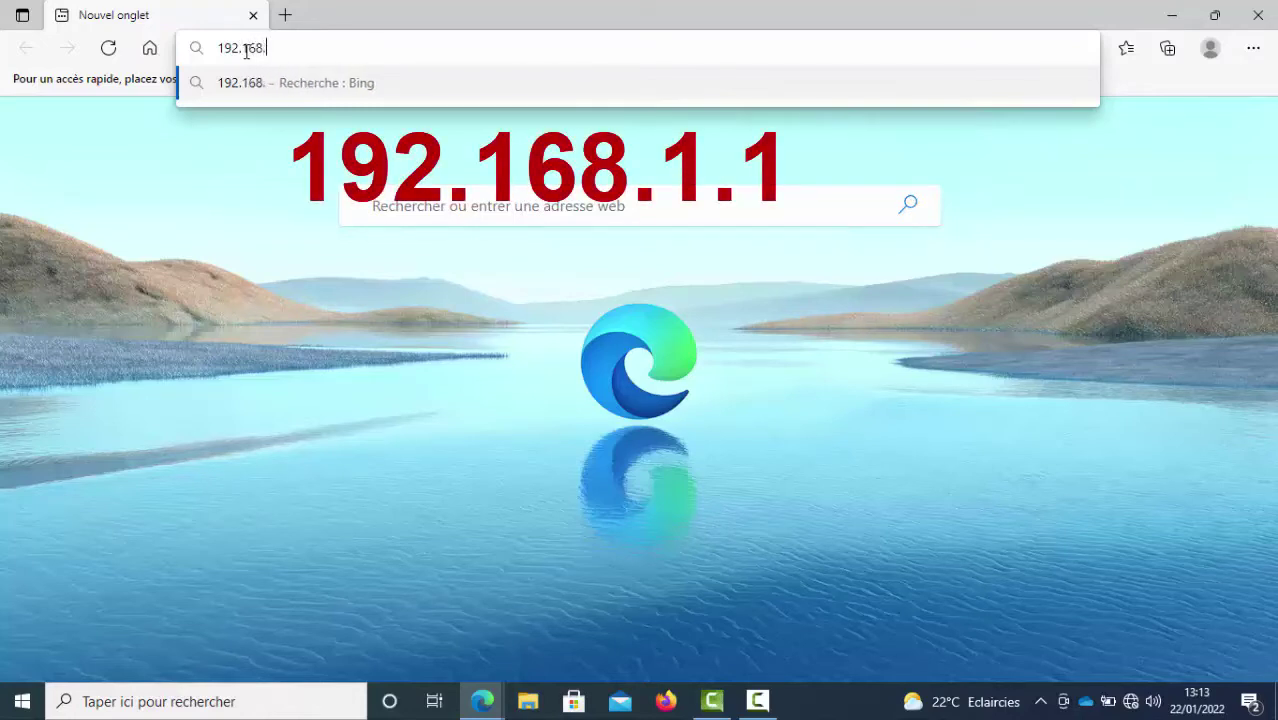
{"action": "type", "text": ".1"}
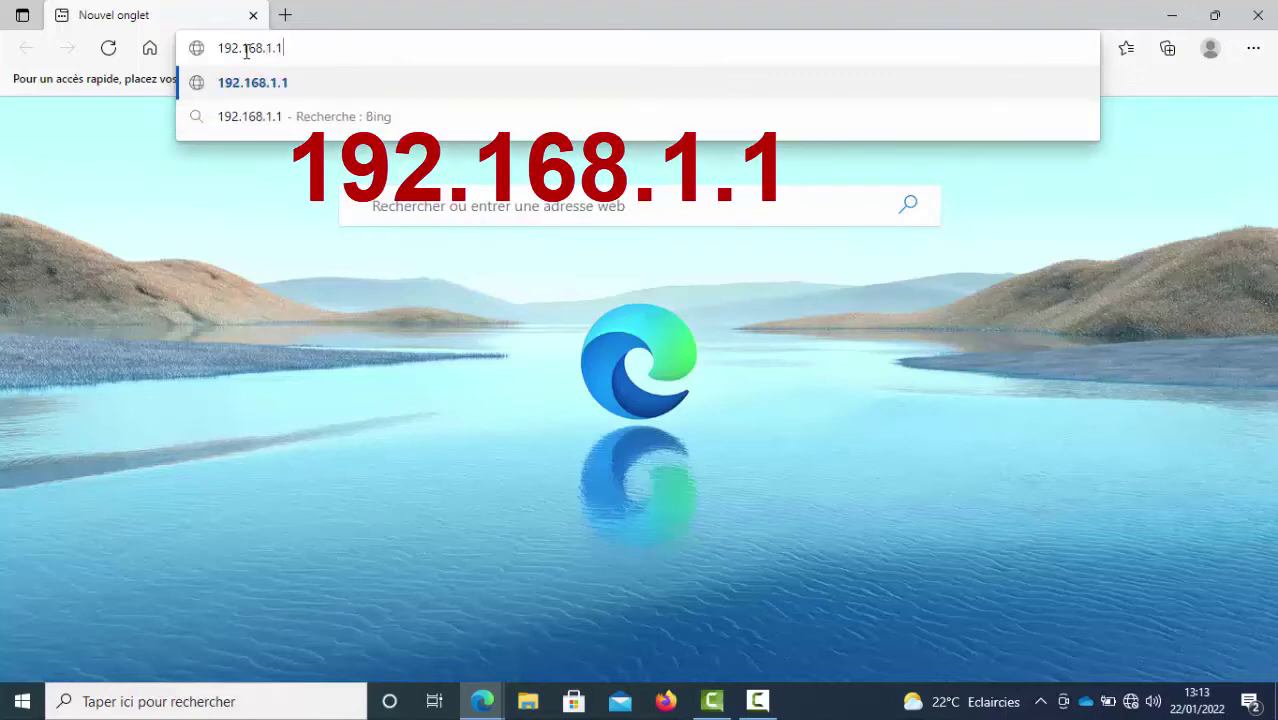
{"action": "left_click", "coordinate": [253, 82]}
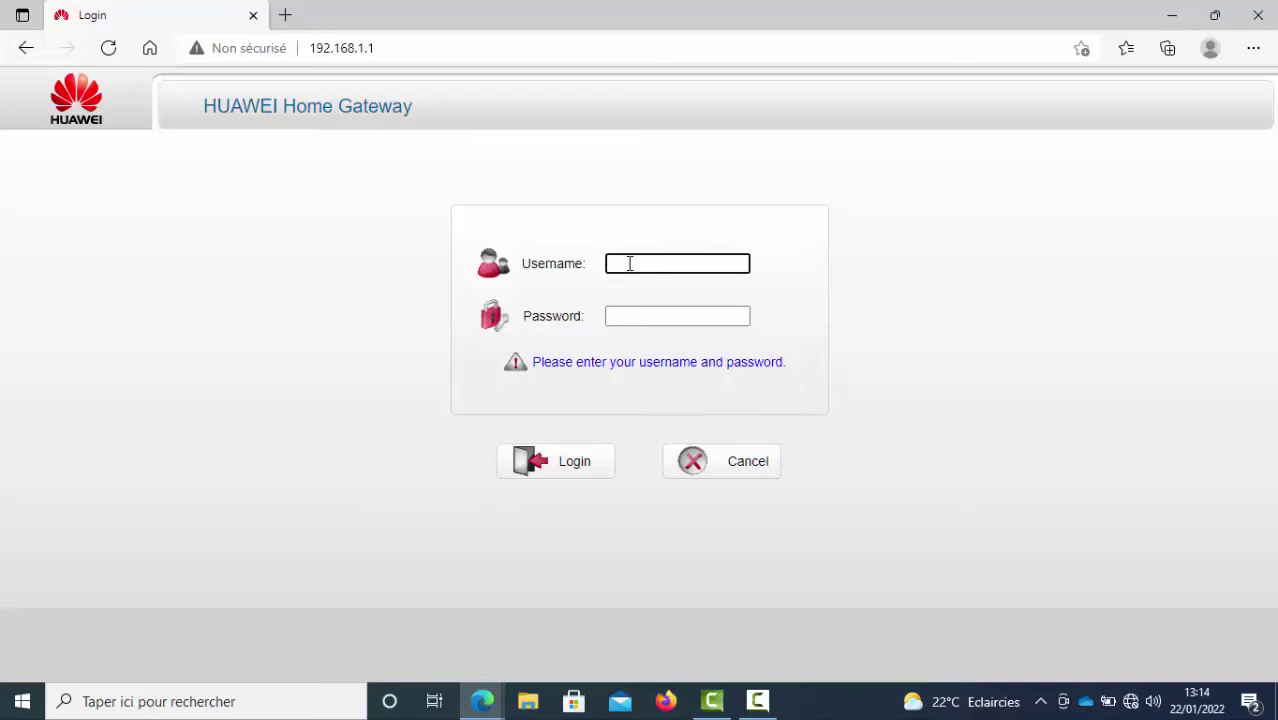
Log in with the administrator username and password, skip saving the password, and open Basic > DSL Configuration.
{"action": "type", "text": "ad"}
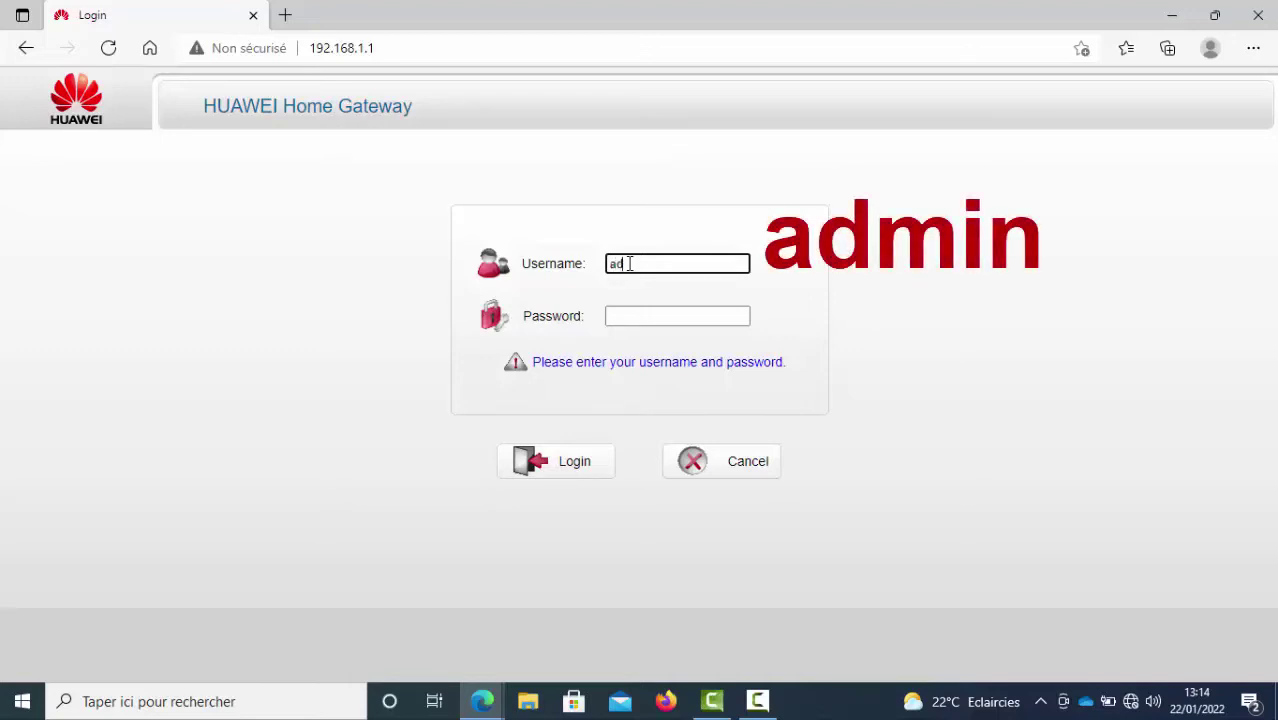
{"action": "type", "text": "min"}
{"action": "left_click", "coordinate": [630, 315]}
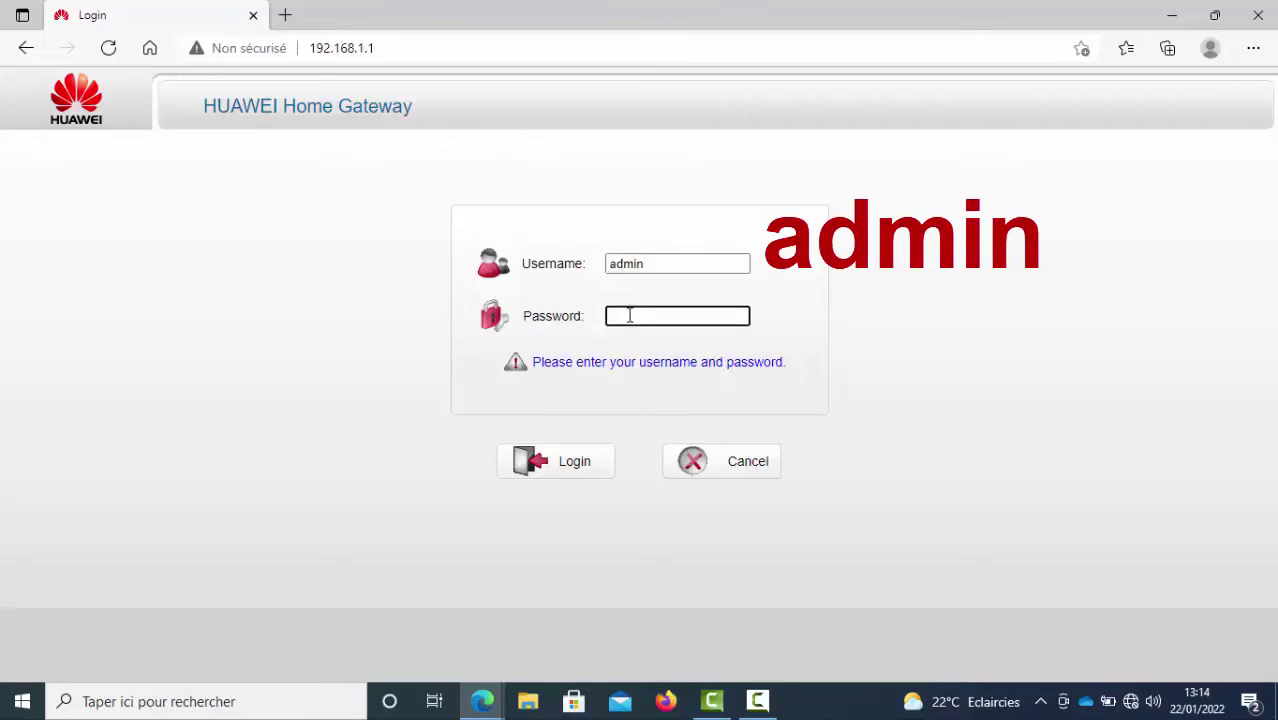
{"action": "type", "text": "admin"}
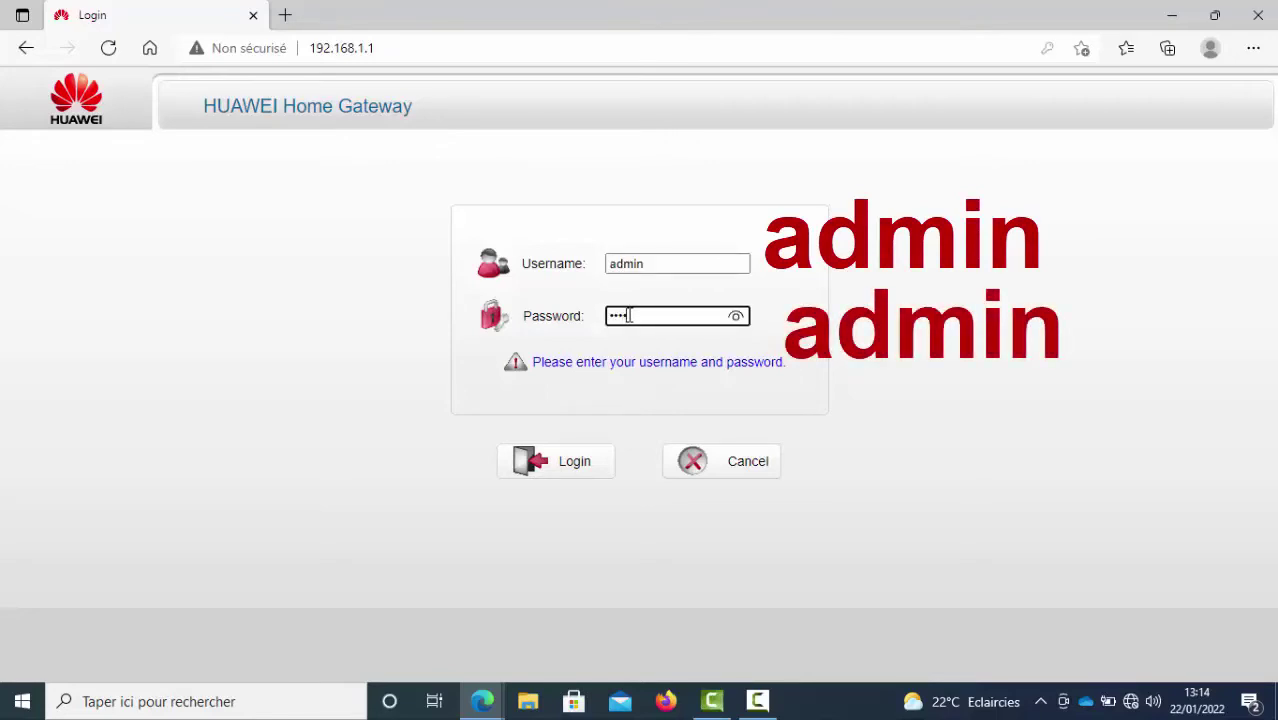
{"action": "left_click", "coordinate": [568, 472]}
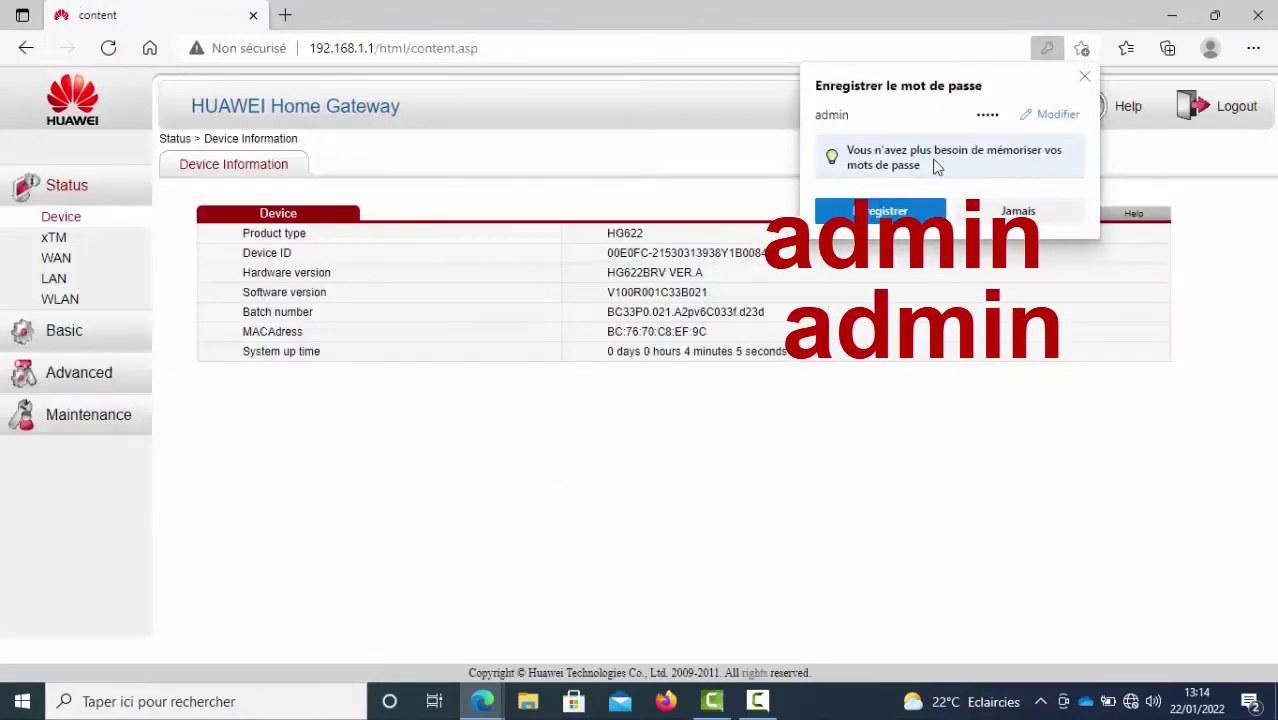
{"action": "left_click", "coordinate": [1085, 77]}
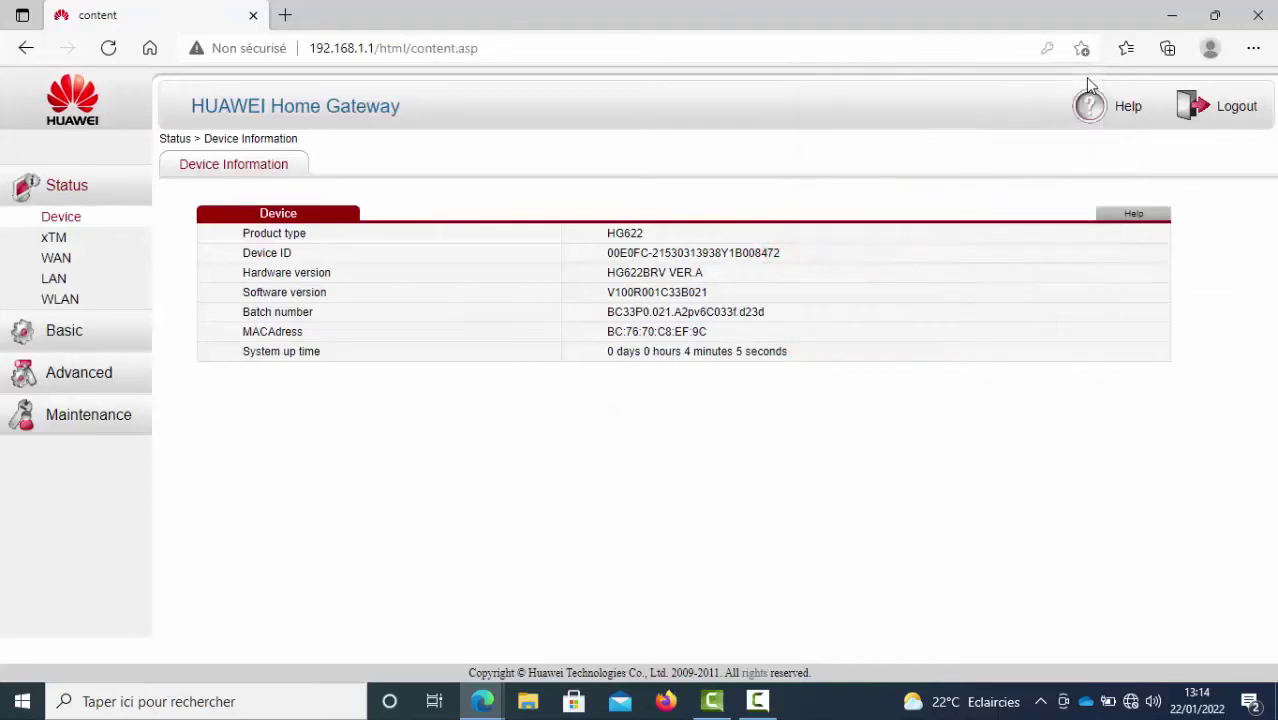
{"action": "left_click", "coordinate": [58, 332]}
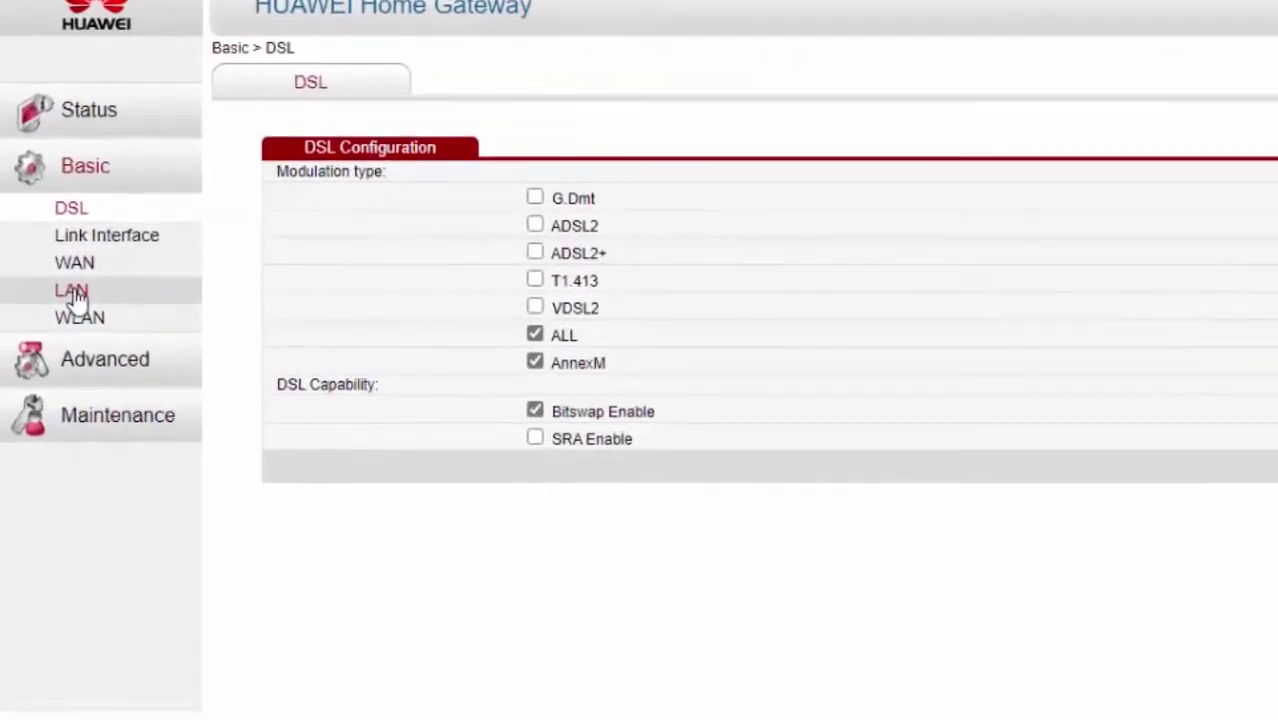
On the LAN settings page, disable the DHCP server and submit it.
{"action": "left_click", "coordinate": [75, 293]}
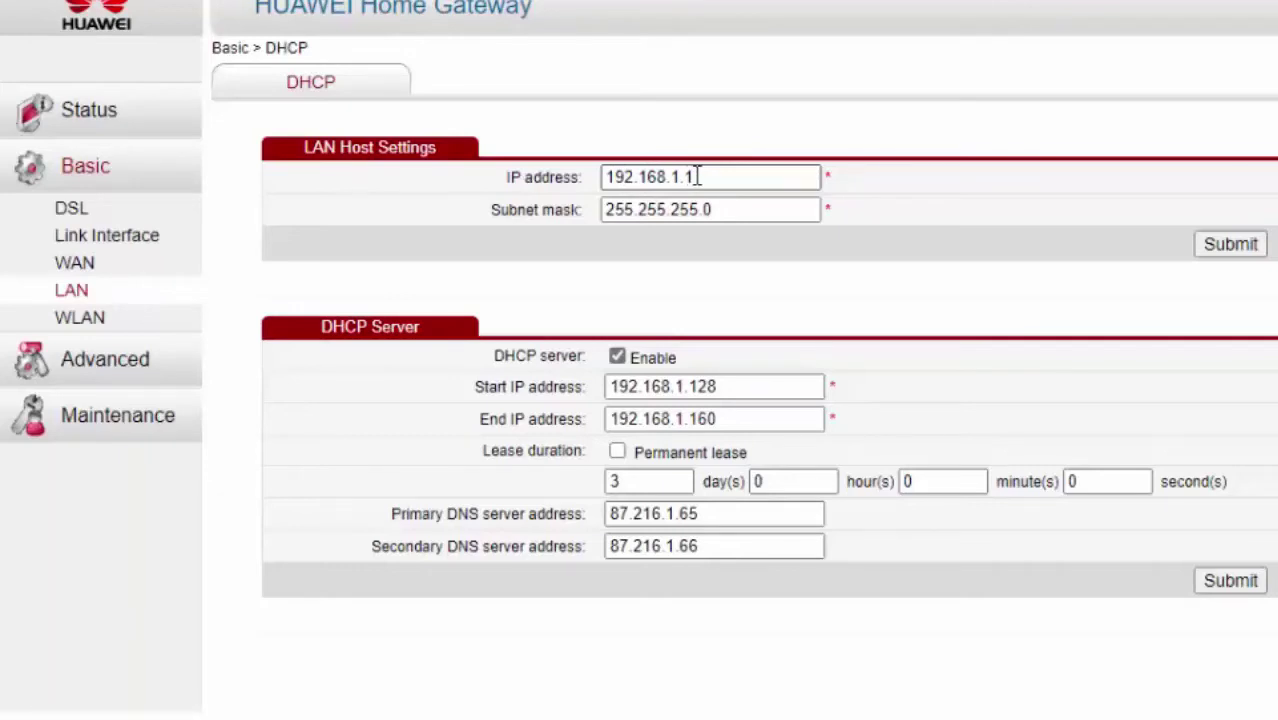
{"action": "left_click_drag", "start_coordinate": [685, 177], "coordinate": [700, 177]}
{"action": "type", "text": "100"}
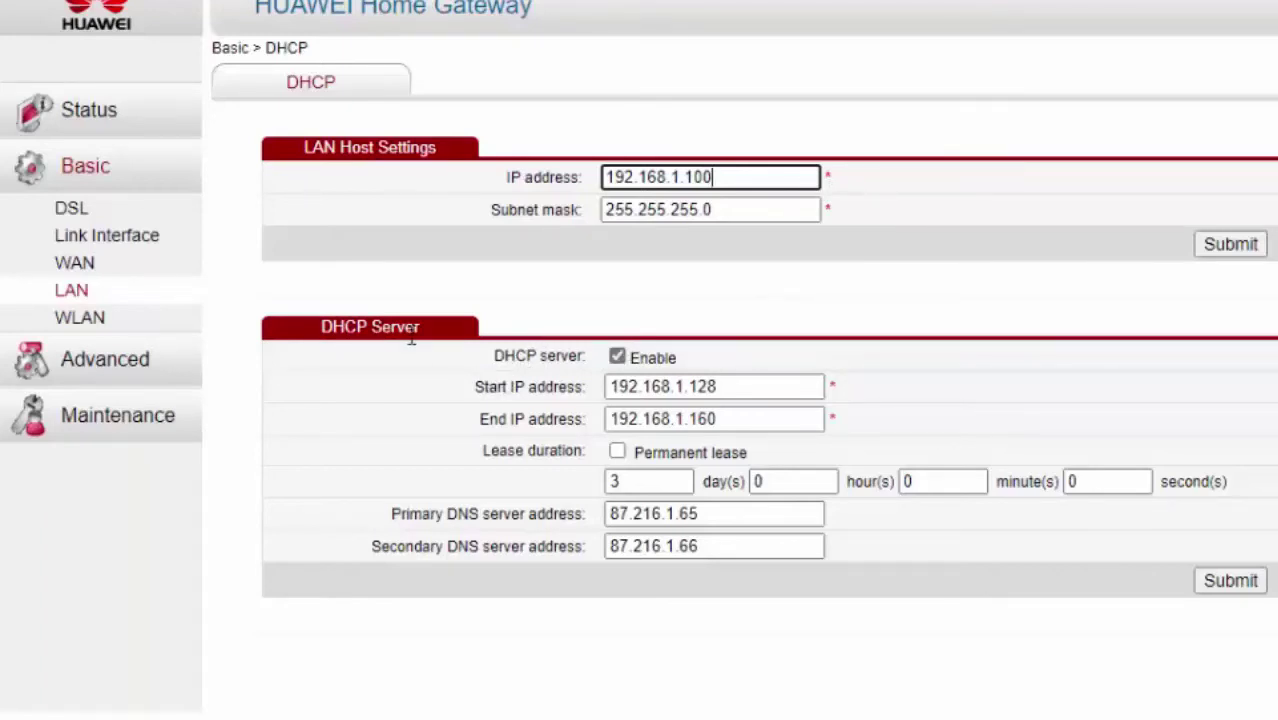
{"action": "left_click", "coordinate": [618, 358]}
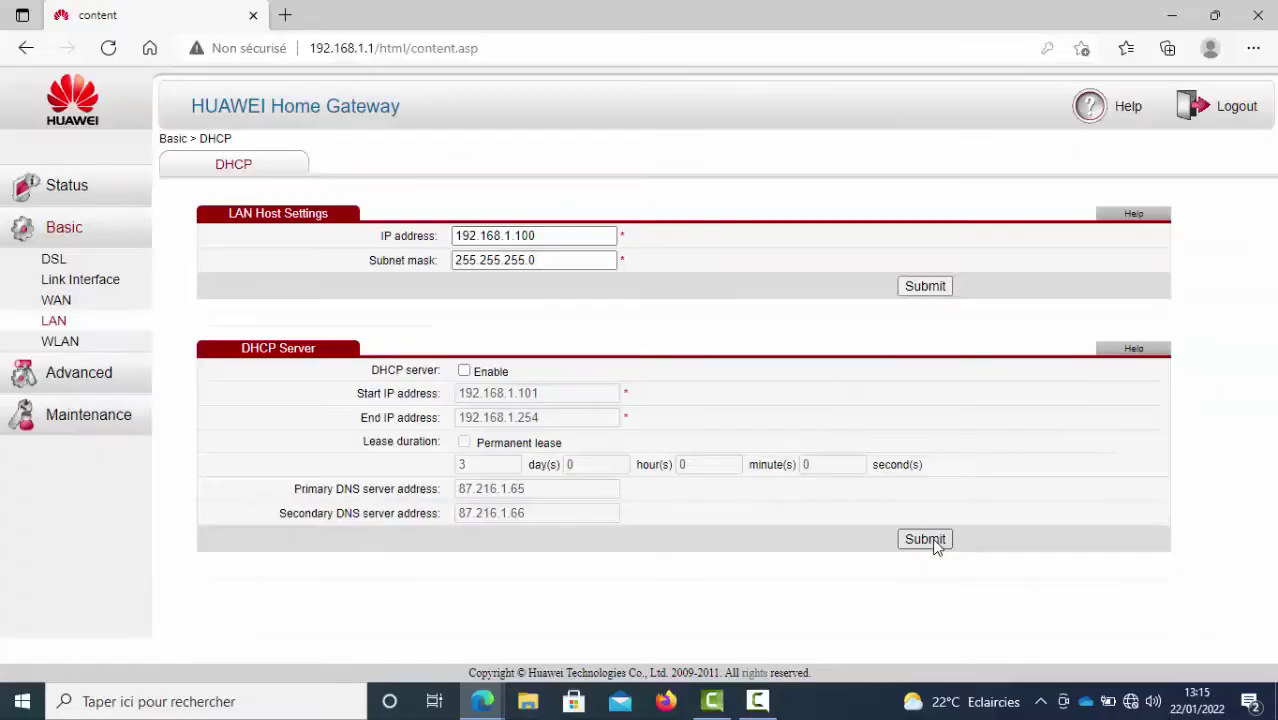
{"action": "left_click", "coordinate": [925, 541]}
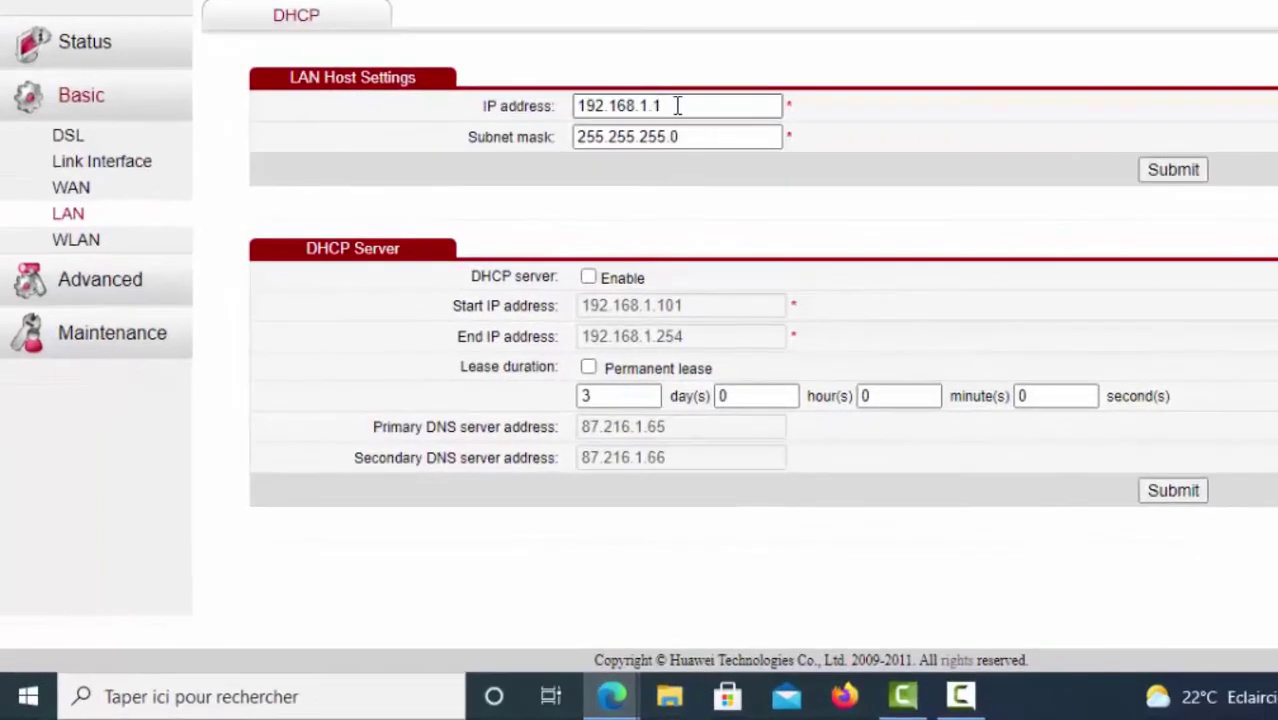
Change the LAN IP address to 192.168.1.100 and submit it.
{"action": "left_click", "coordinate": [660, 105]}
{"action": "key", "text": "BackSpace"}
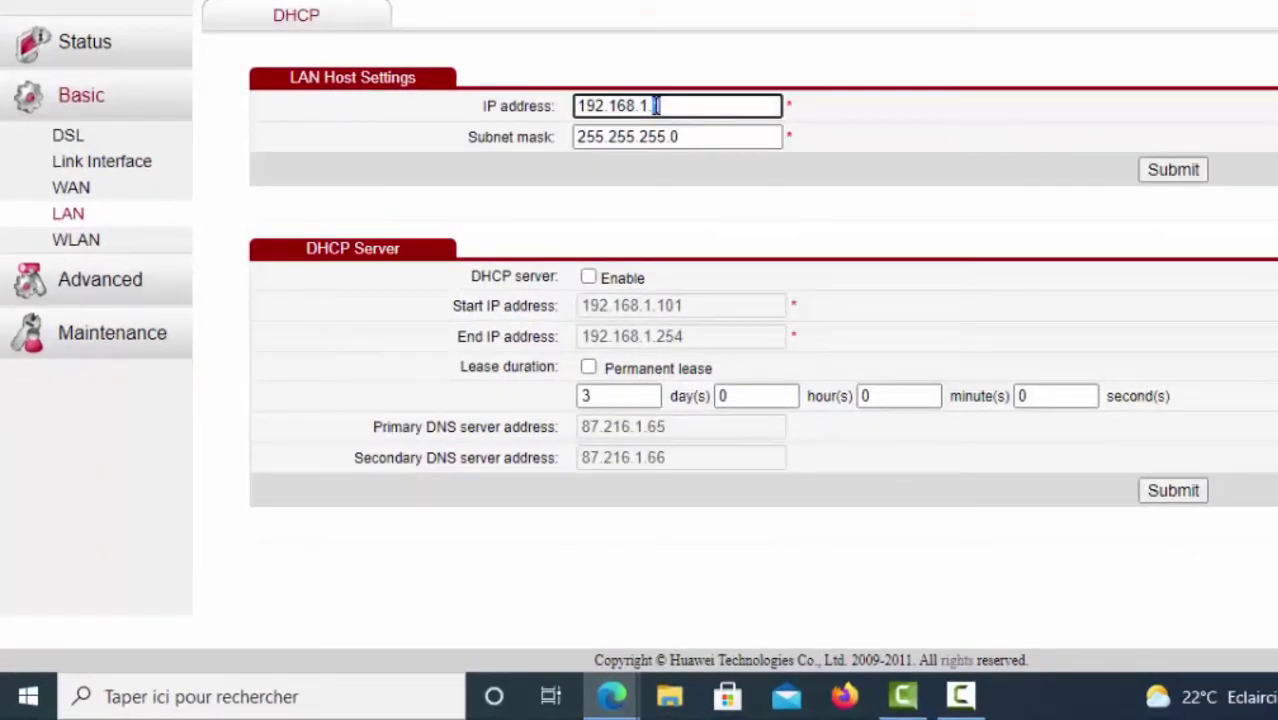
{"action": "type", "text": "100"}
{"action": "left_click", "coordinate": [1173, 171]}
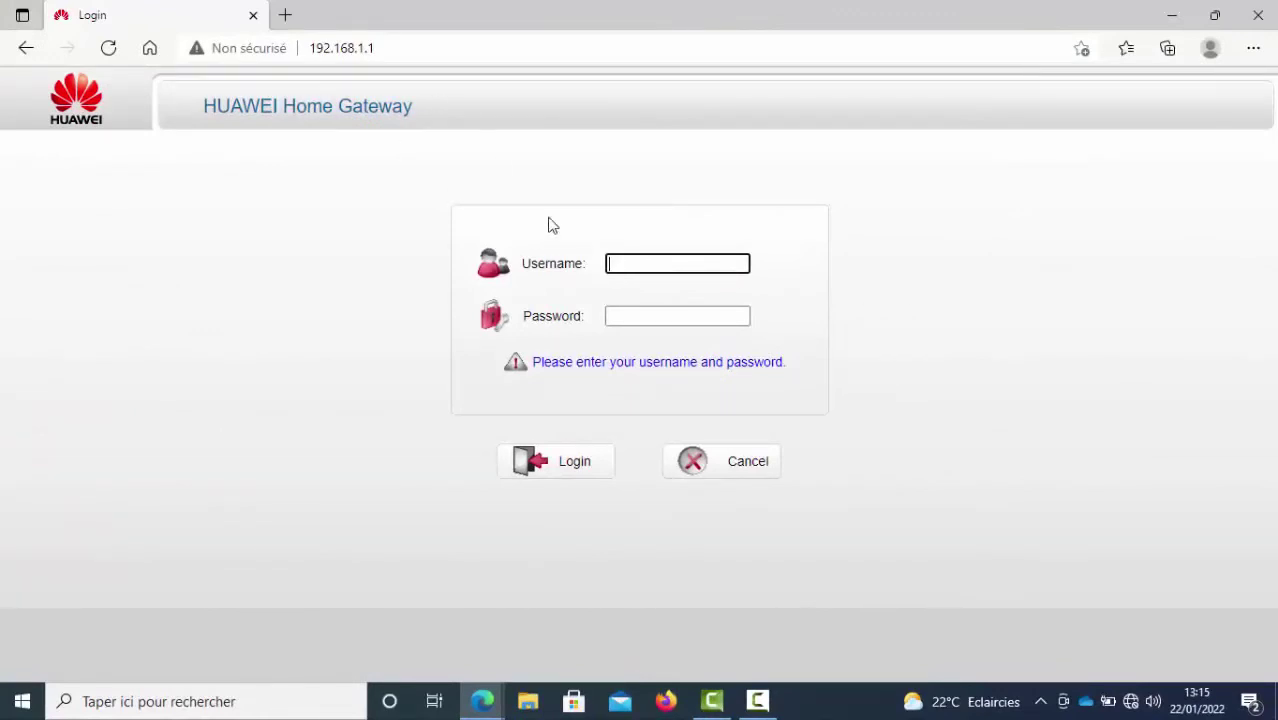
Load the router at its new address 192.168.1.100.
{"action": "left_click", "coordinate": [388, 47]}
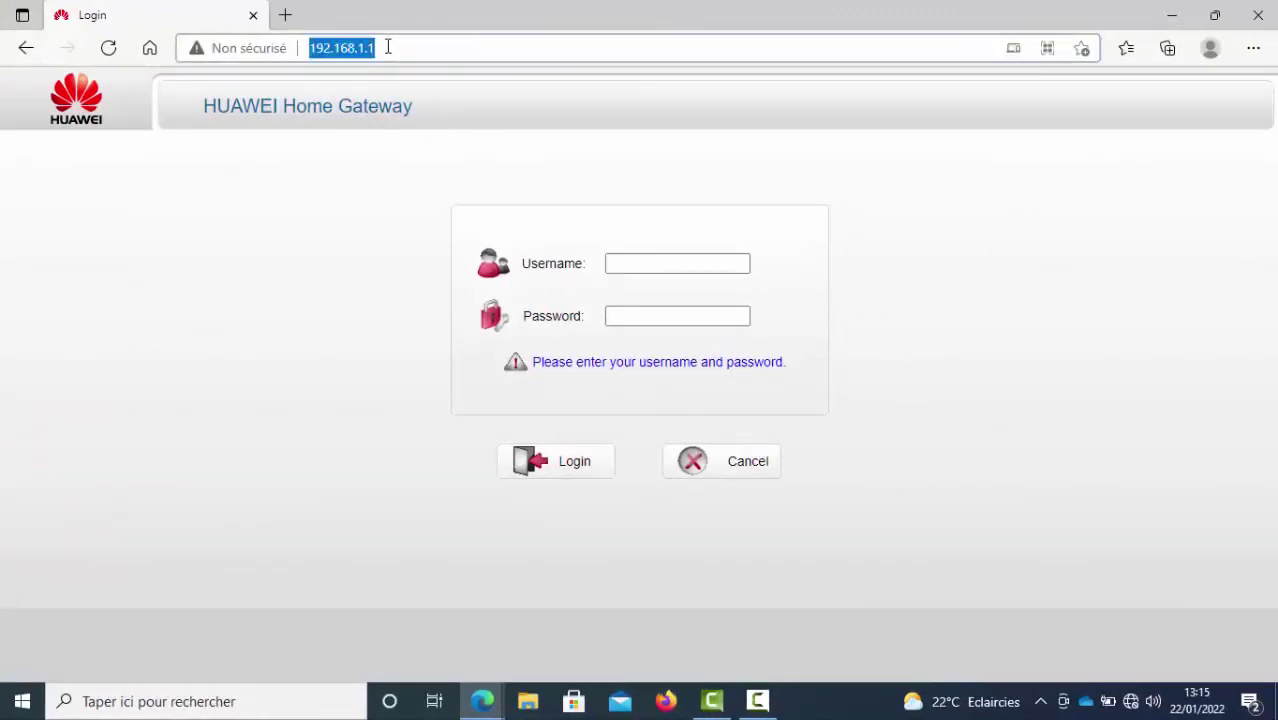
{"action": "left_click", "coordinate": [388, 47]}
{"action": "key", "text": "BackSpace"}
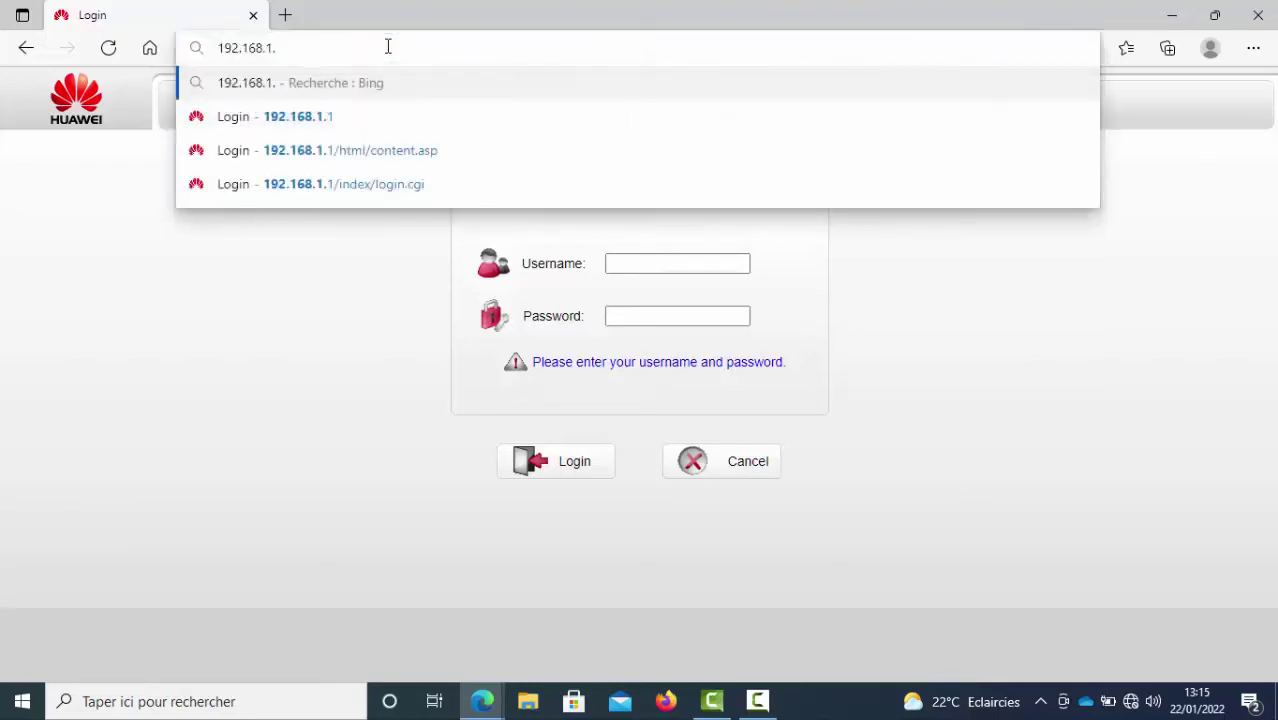
{"action": "type", "text": "1"}
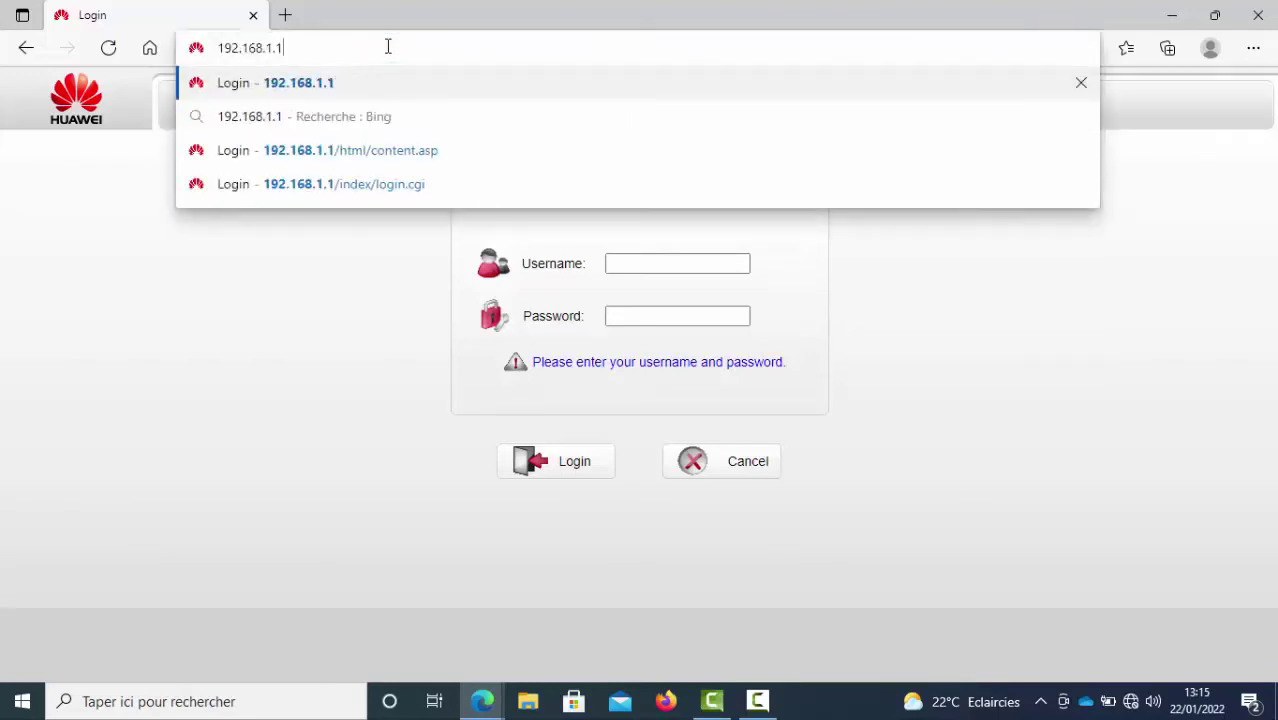
{"action": "type", "text": "00"}
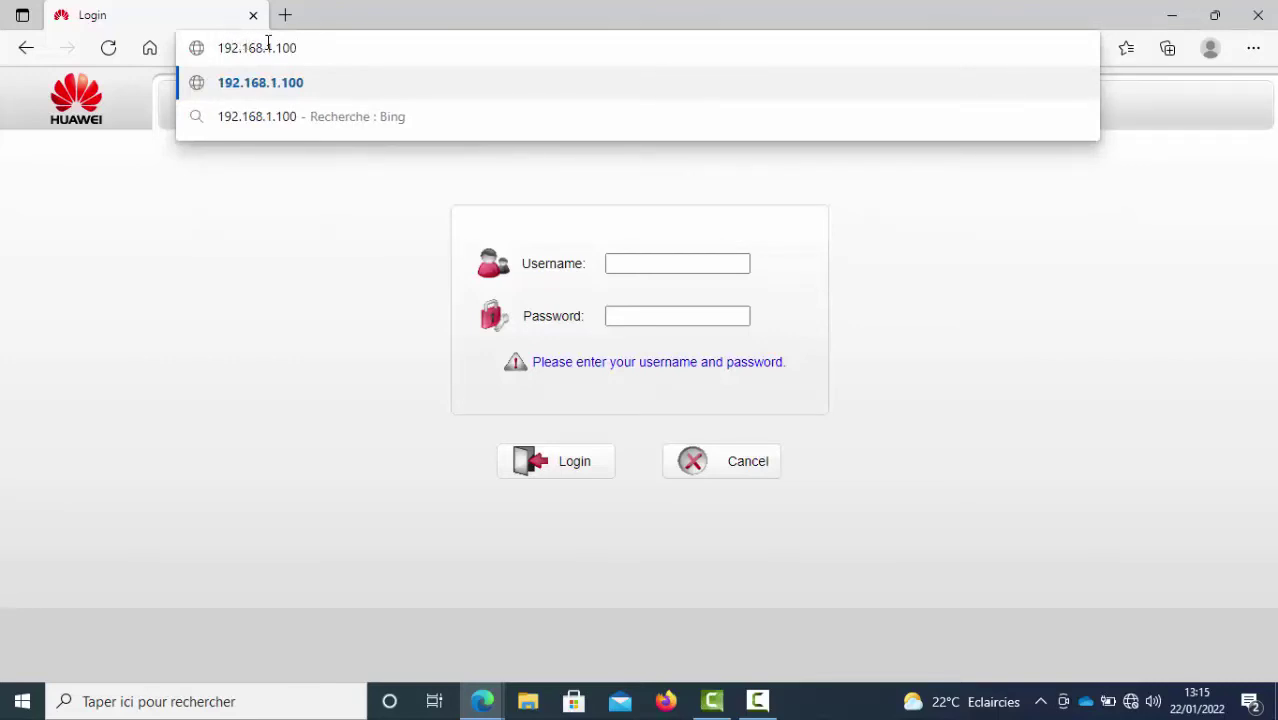
{"action": "key", "text": "Return"}
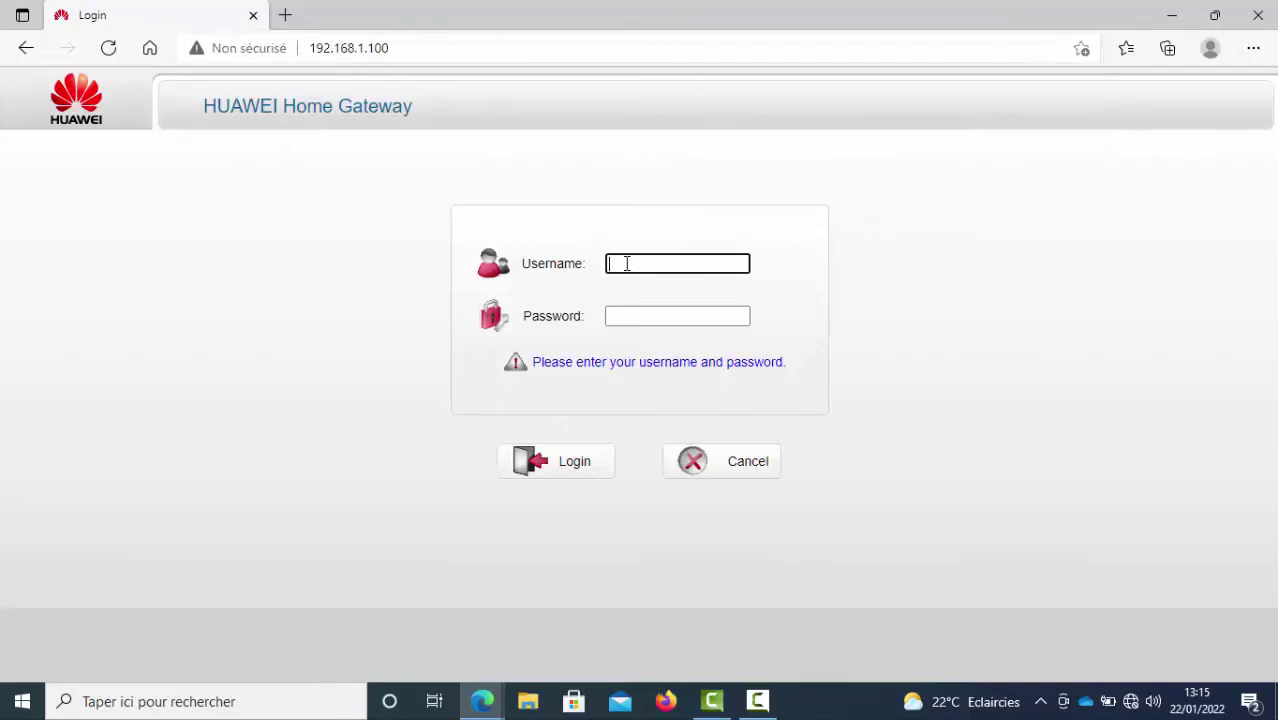
Log in with the administrator username and password.
{"action": "type", "text": "adm"}
{"action": "left_click", "coordinate": [627, 315]}
{"action": "type", "text": "admin"}
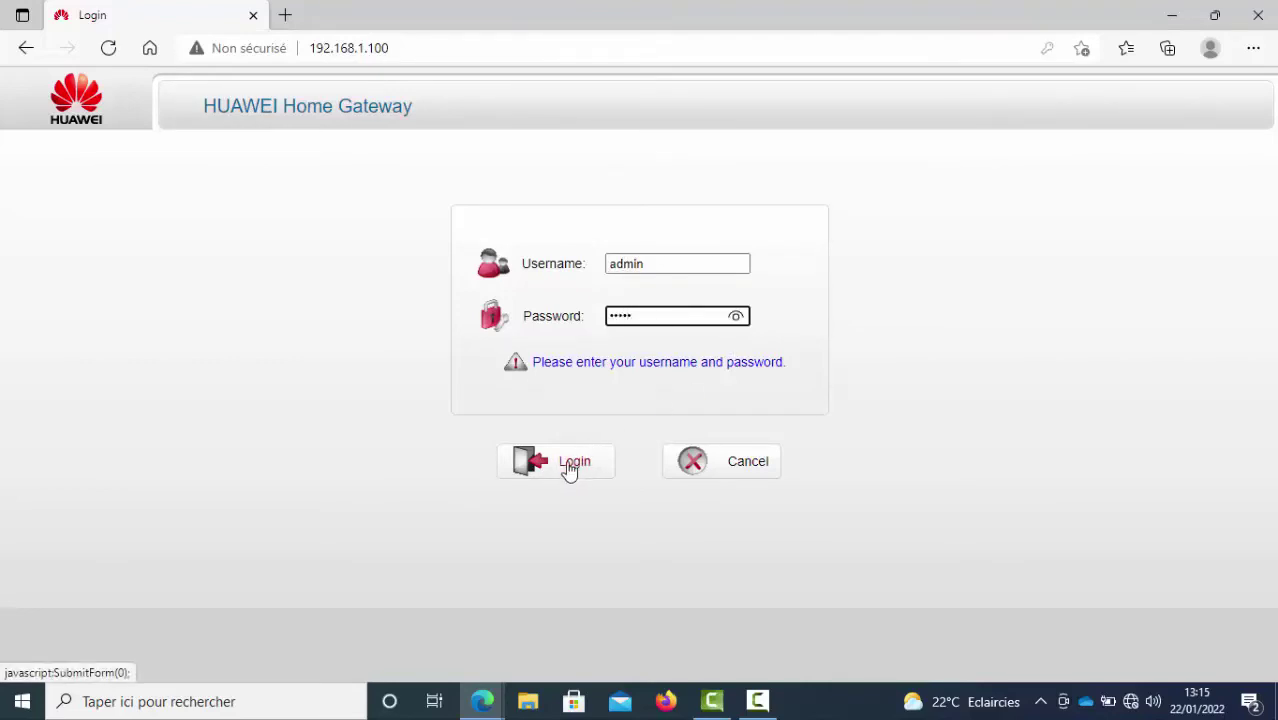
{"action": "left_click", "coordinate": [568, 466]}
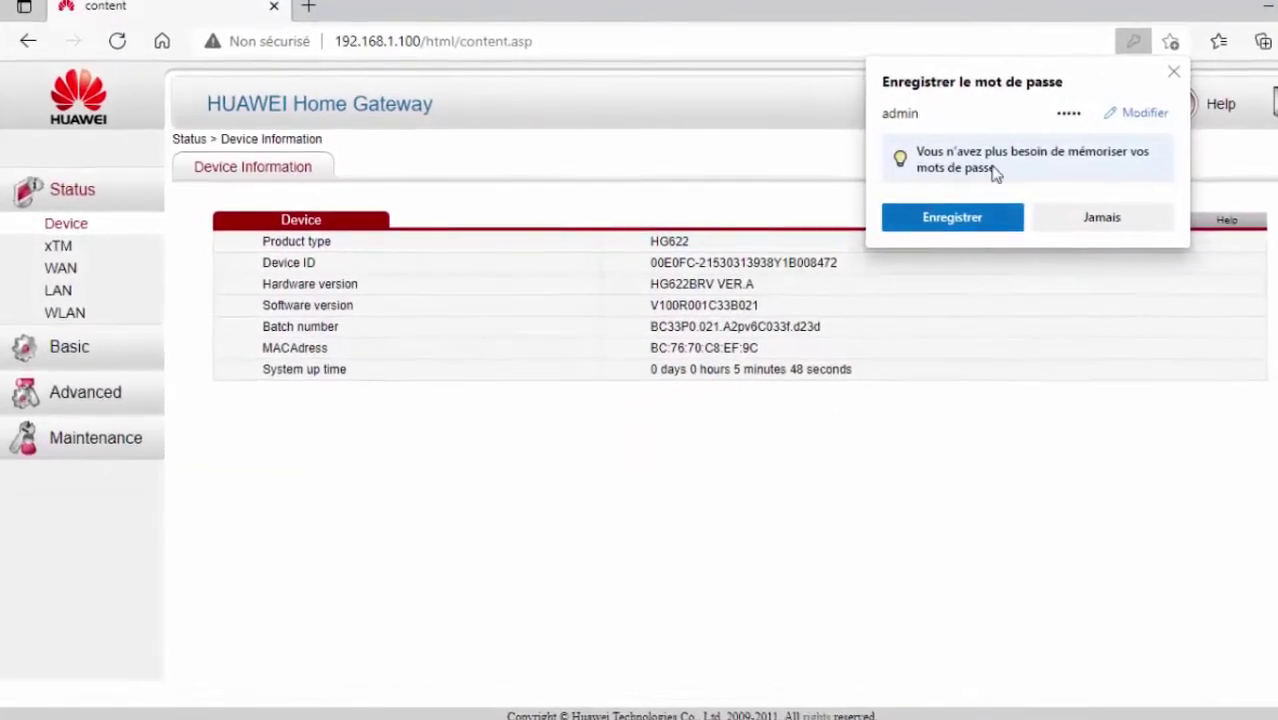
Save the login password in Edge and open the Basic > WLAN settings.
{"action": "left_click", "coordinate": [916, 210]}
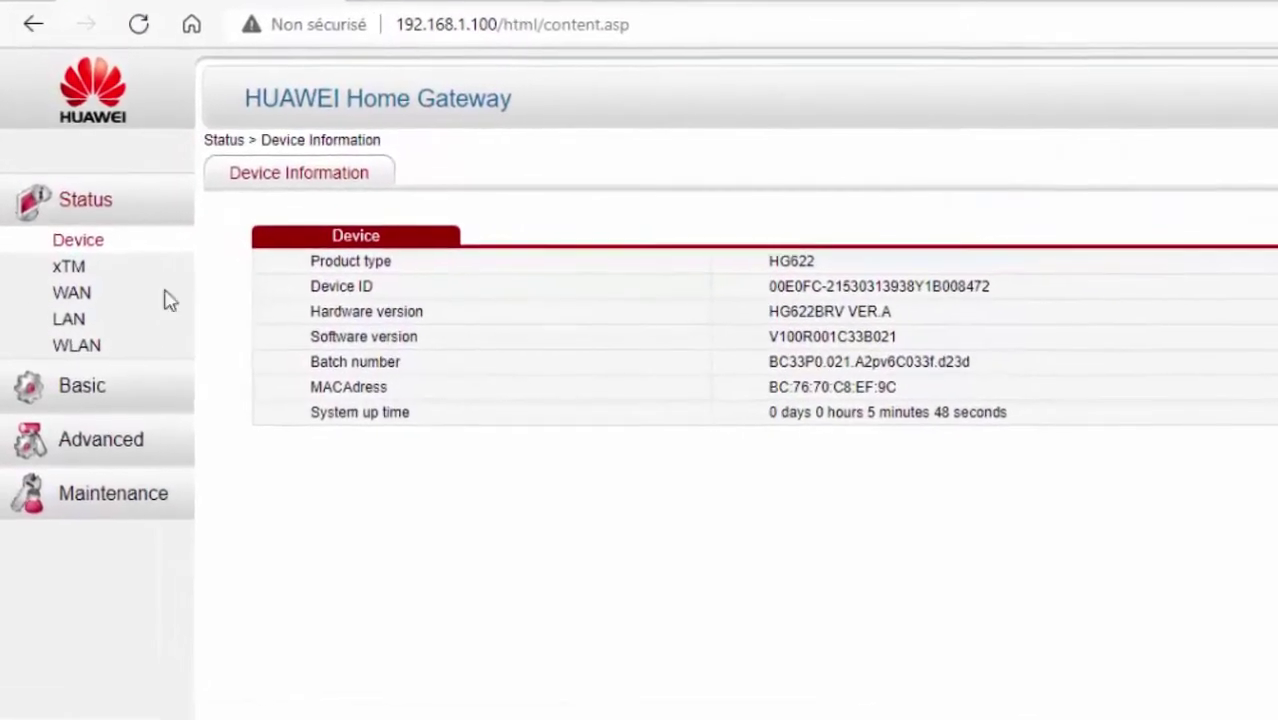
{"action": "left_click", "coordinate": [80, 390]}
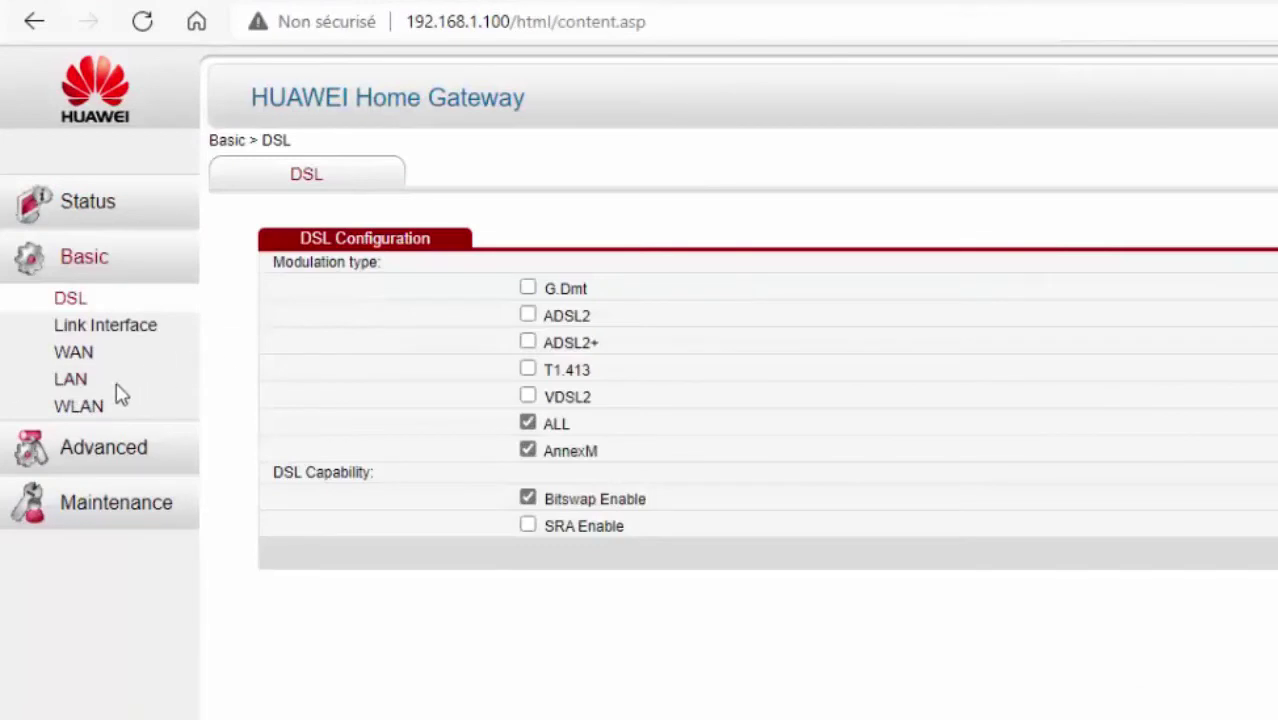
{"action": "left_click", "coordinate": [87, 412]}
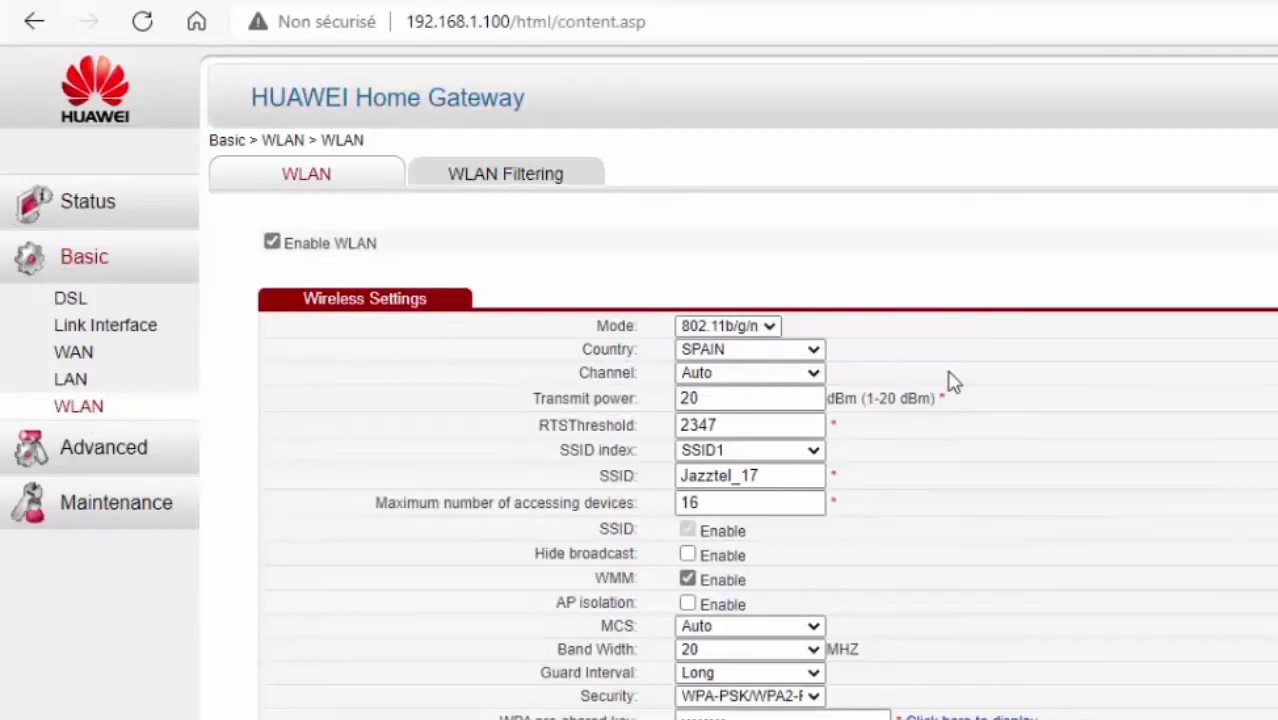
Rename the SSID from Jazztel_17 to Jazztel_2022.
{"action": "left_click", "coordinate": [760, 482]}
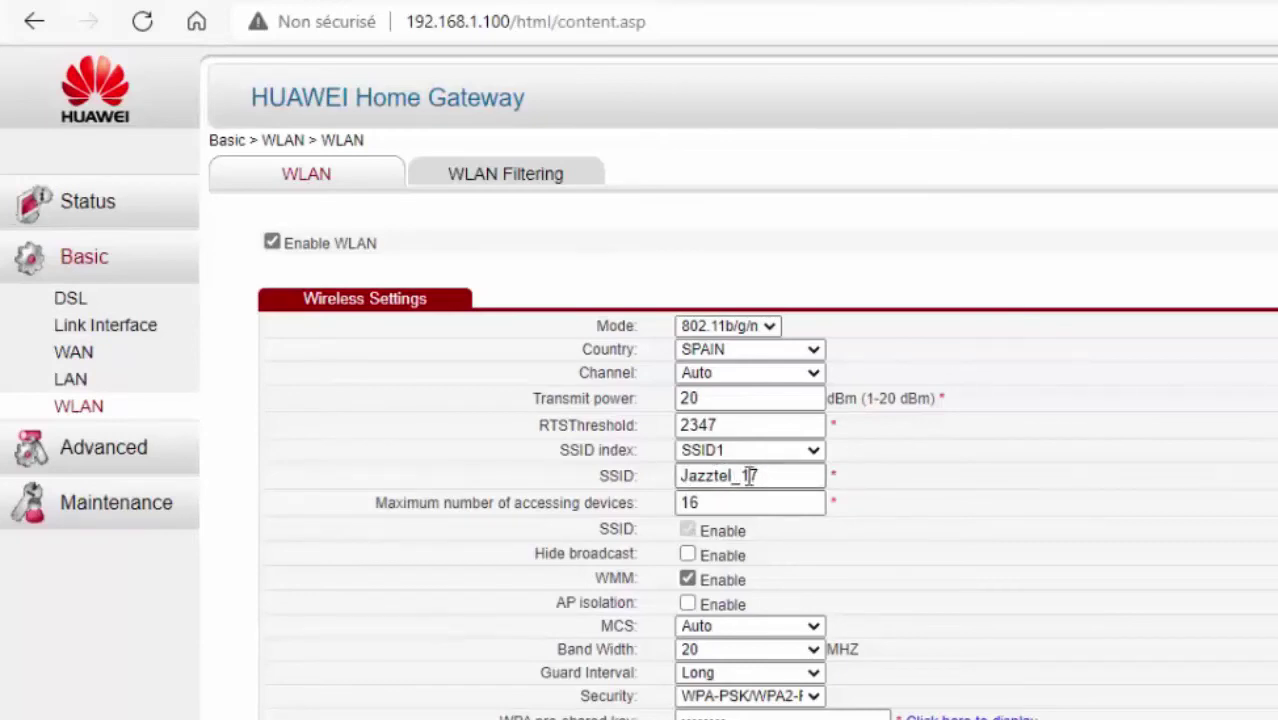
{"action": "left_click_drag", "start_coordinate": [777, 476], "coordinate": [681, 478]}
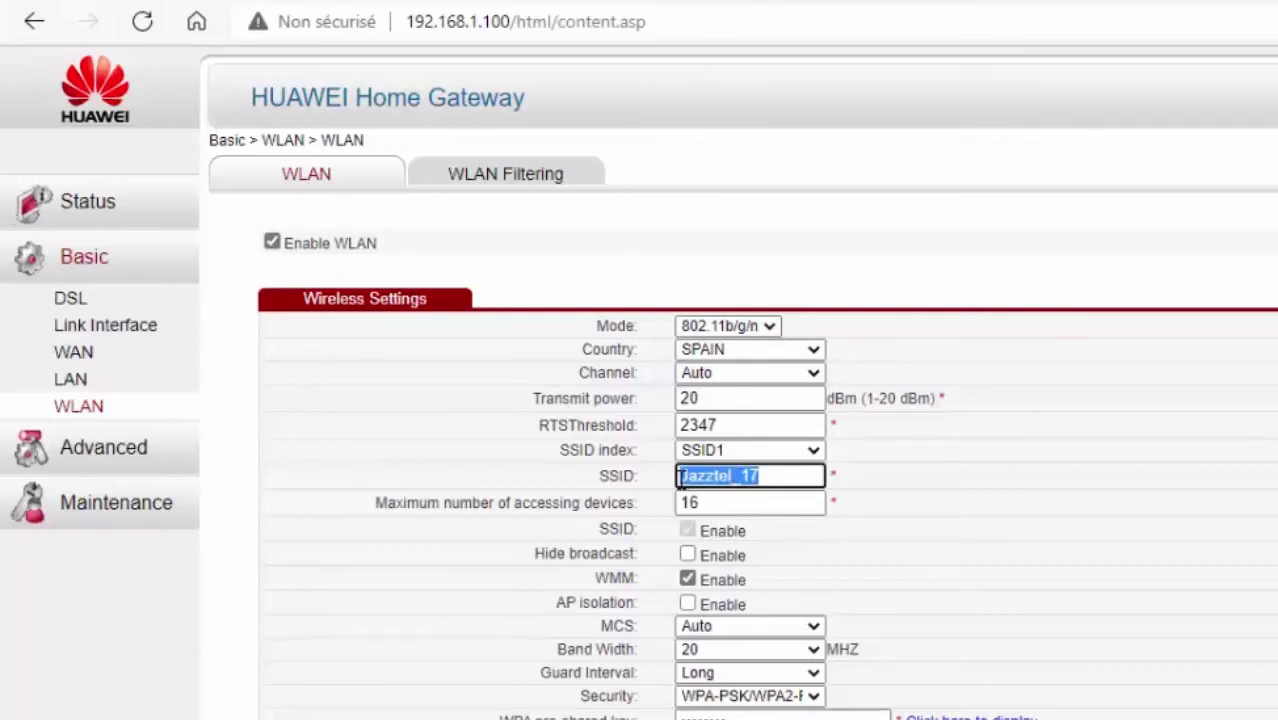
{"action": "left_click", "coordinate": [776, 476]}
{"action": "left_click_drag", "start_coordinate": [770, 476], "coordinate": [742, 476]}
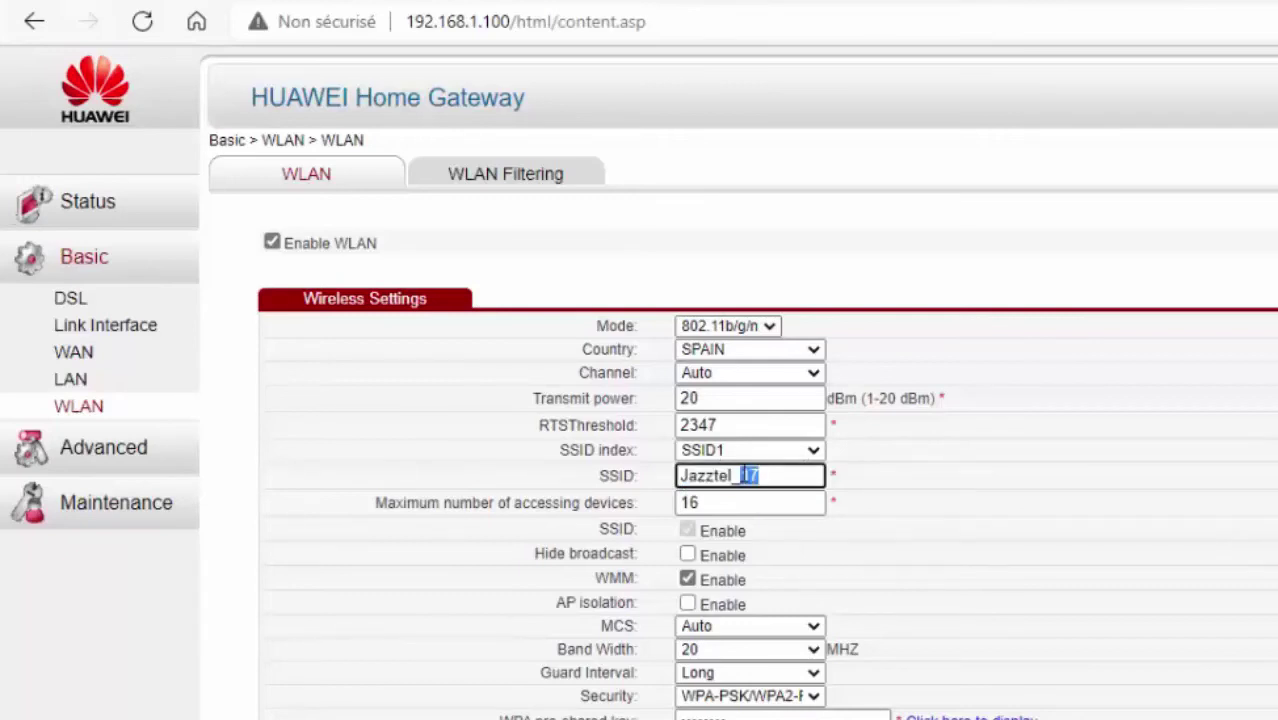
{"action": "type", "text": "2022"}
{"action": "left_click", "coordinate": [938, 530]}
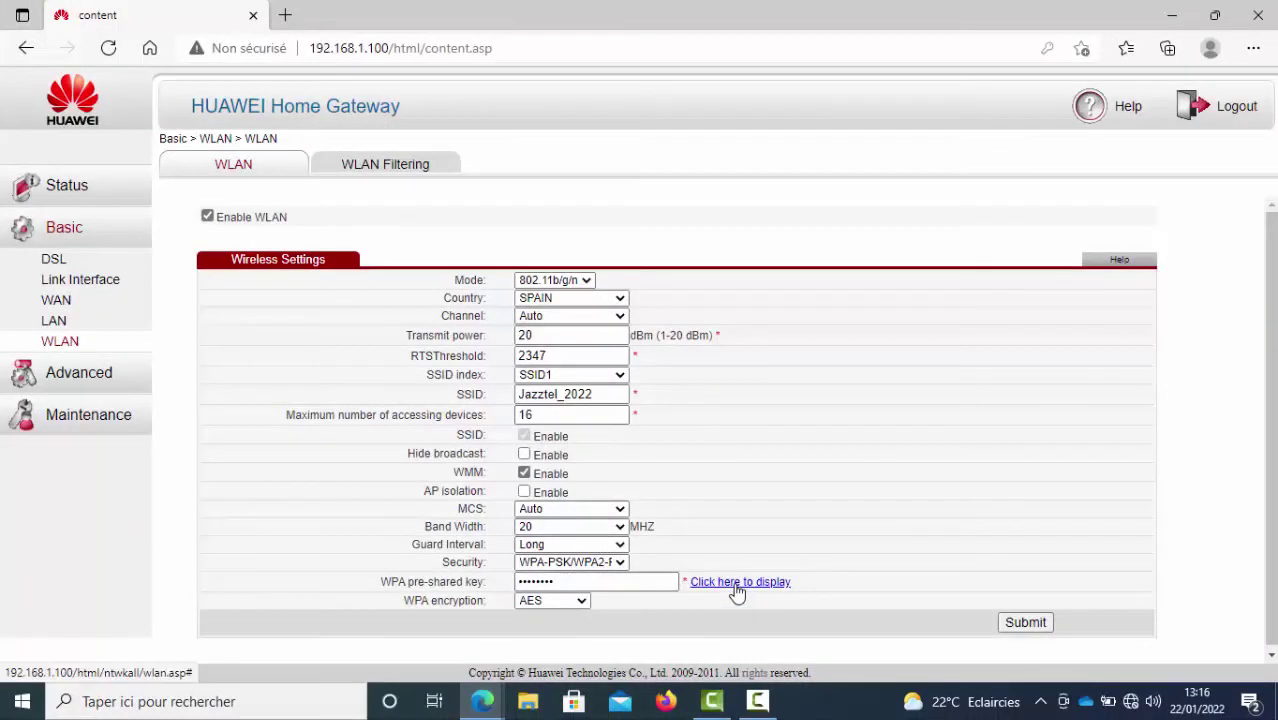
Replace the WPA pre-shared key with a new wireless password and submit the WLAN settings.
{"action": "double_click", "coordinate": [573, 577]}
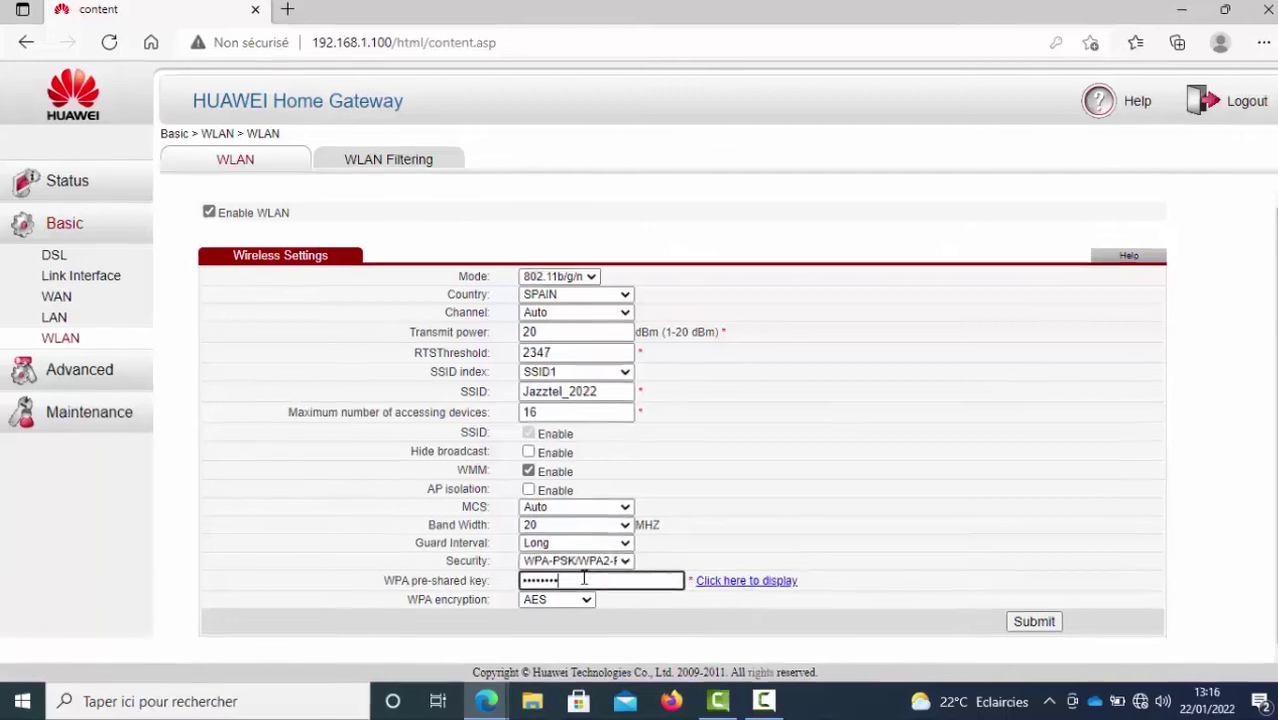
{"action": "key", "text": "BackSpace"}
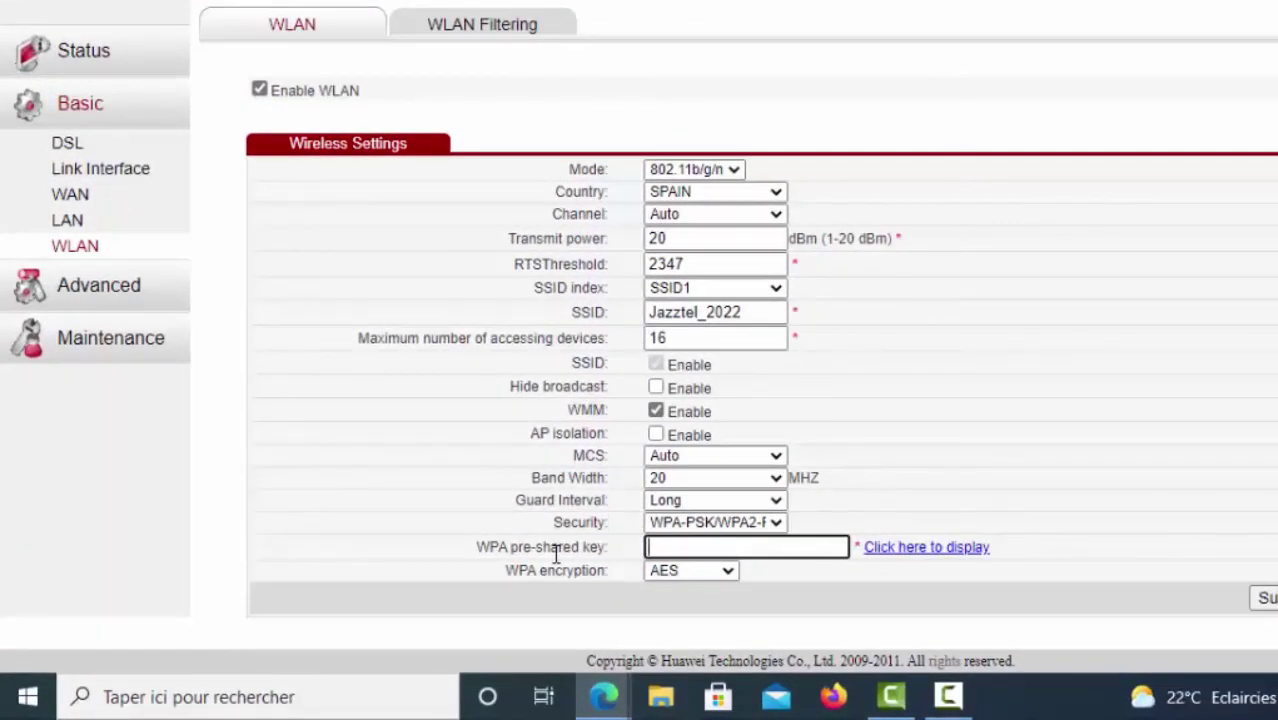
{"action": "type", "text": "•••••"}
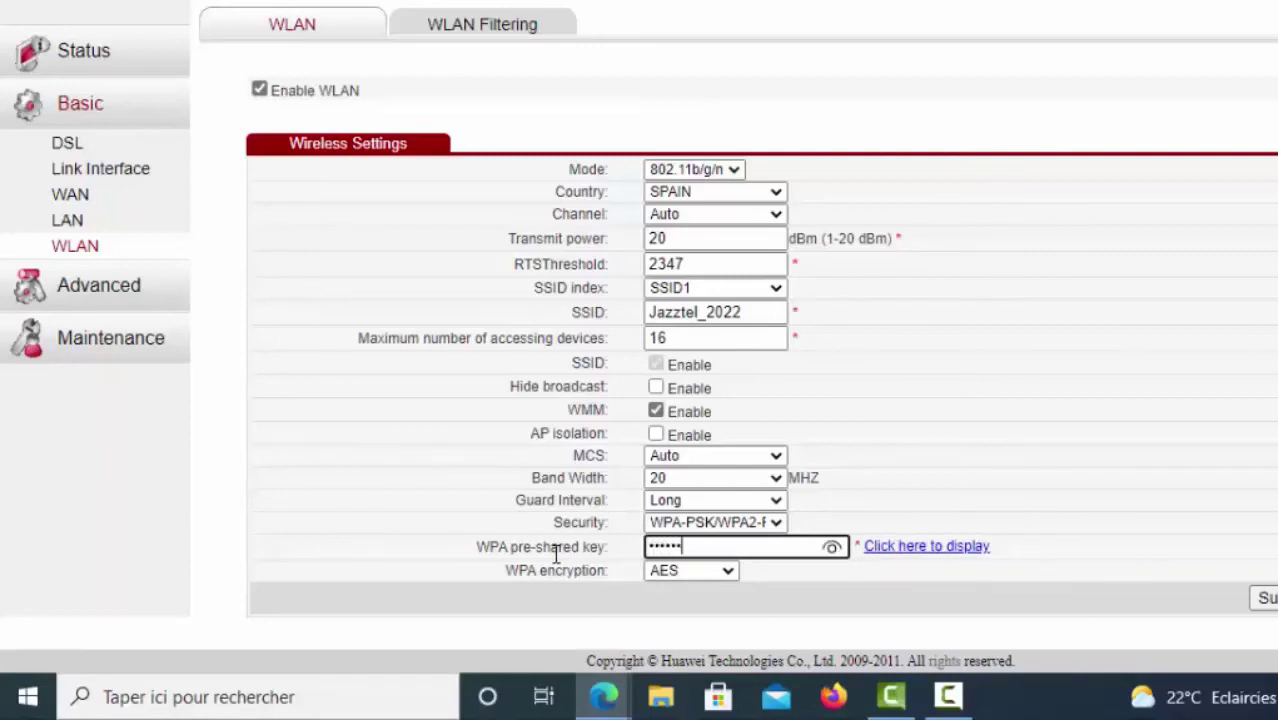
{"action": "type", "text": "••••••"}
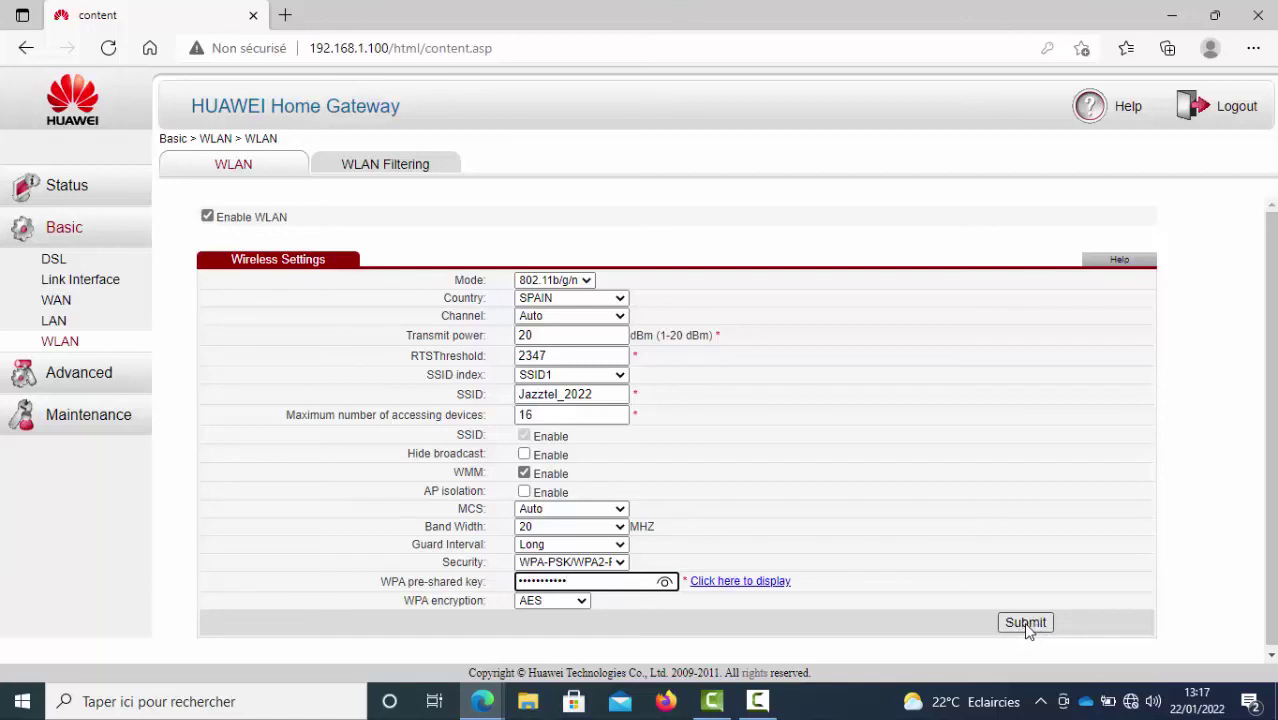
{"action": "left_click", "coordinate": [1026, 621]}
{"action": "left_click", "coordinate": [1024, 627]}
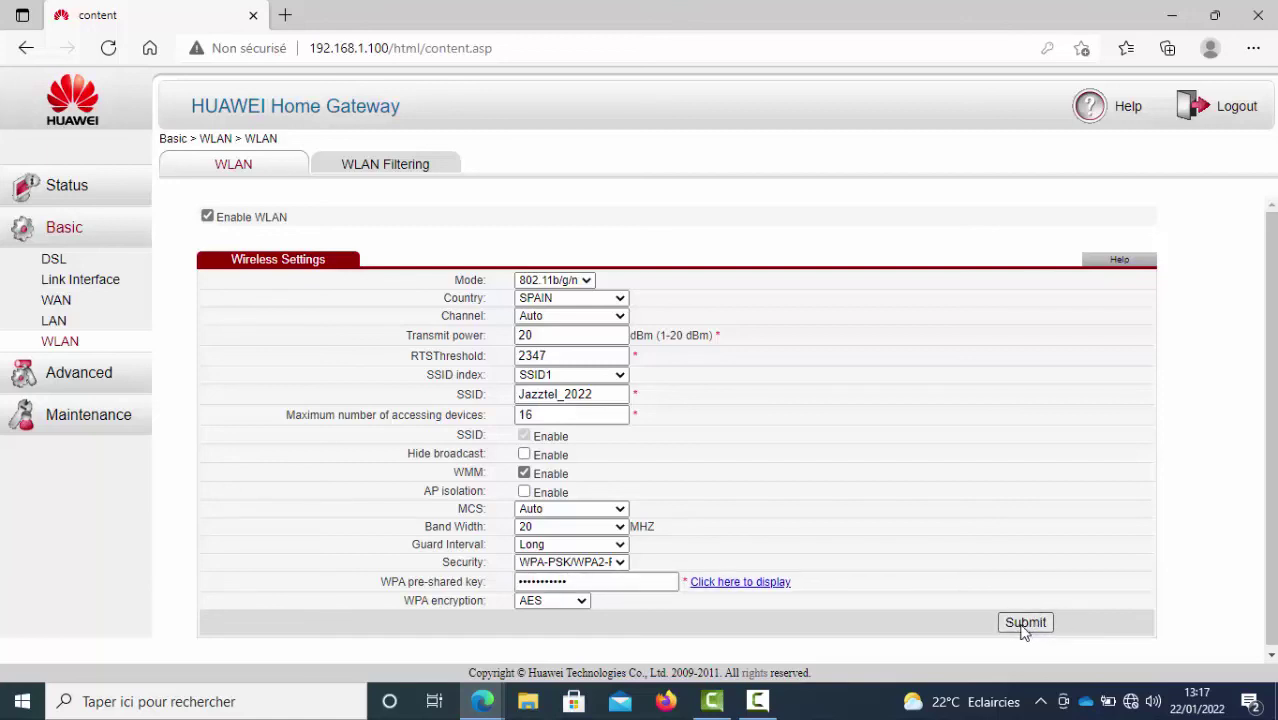